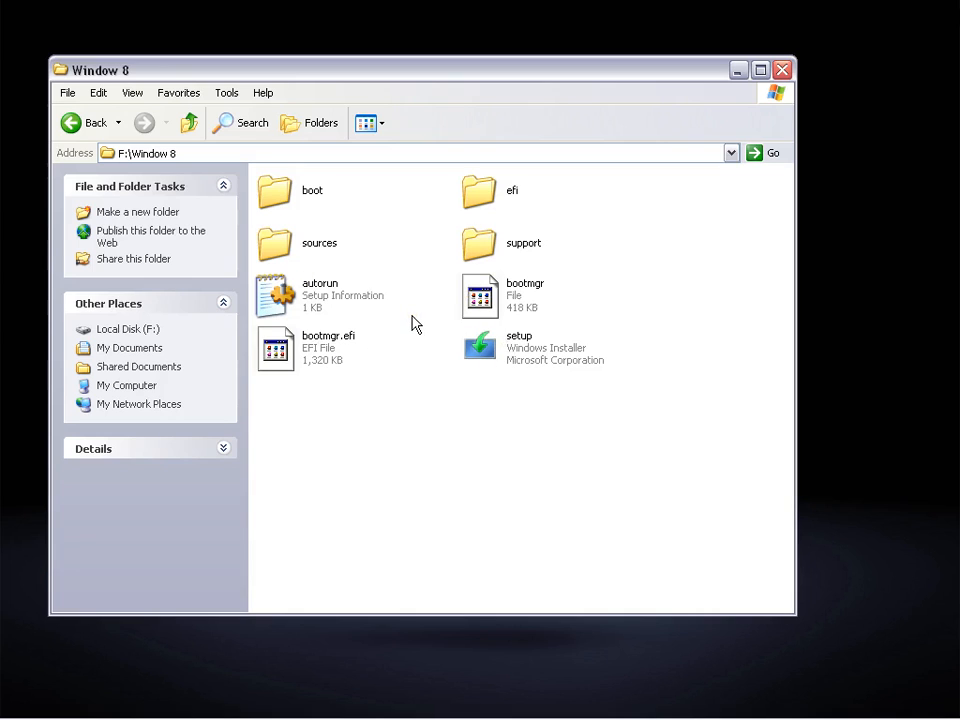
- Resize the Window 8 folder window into a narrow, taller column so the desktop beside it is free
left_click_drag(795, 279, 238, 276)
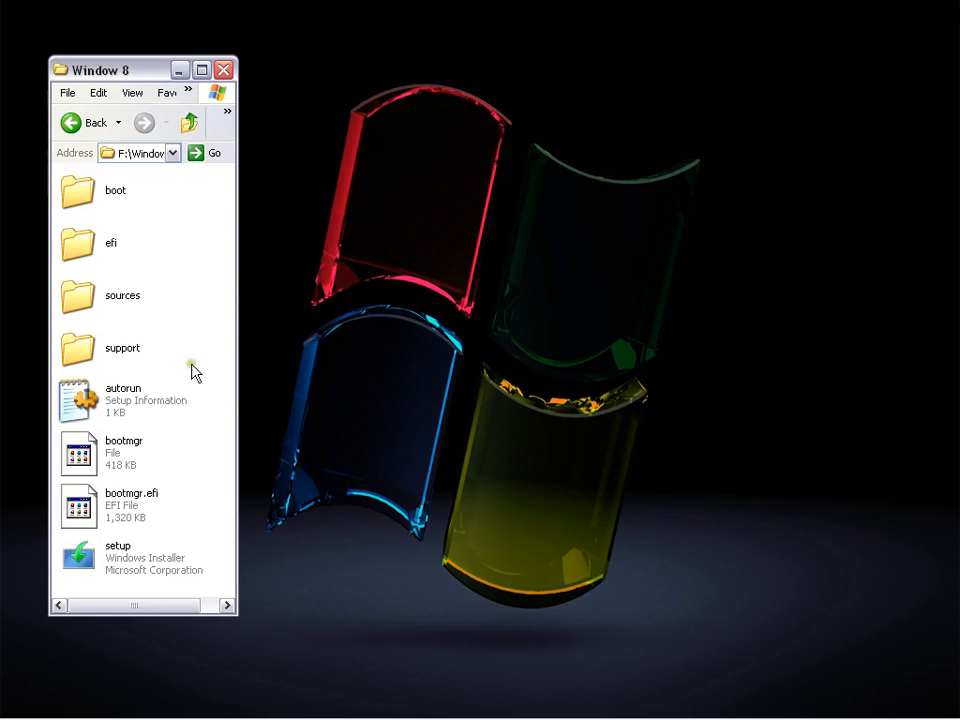
left_click_drag(176, 616, 169, 679)
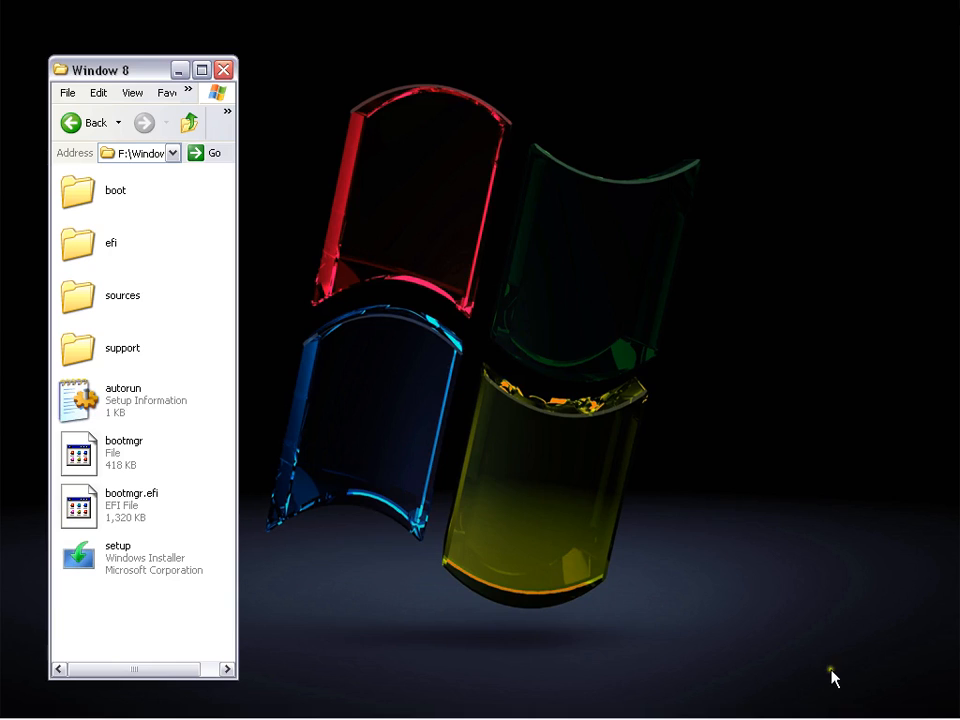
- Switch to Chrome and open the Digital Digest mirror's download page for ImgBurn v2.5.8.0
mouse_move(533, 705)
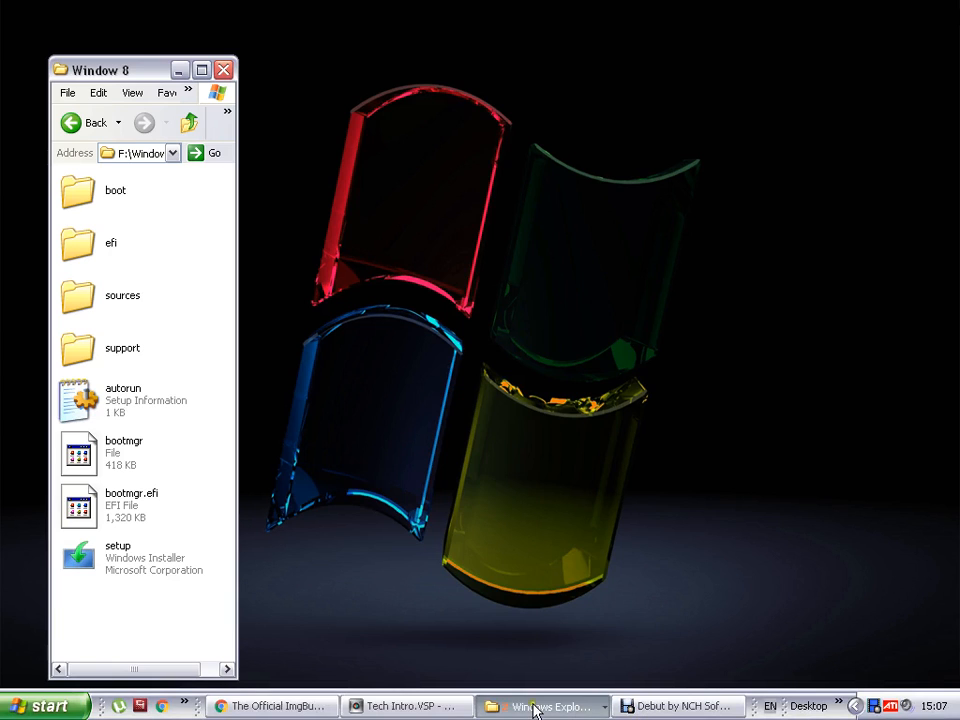
left_click(313, 707)
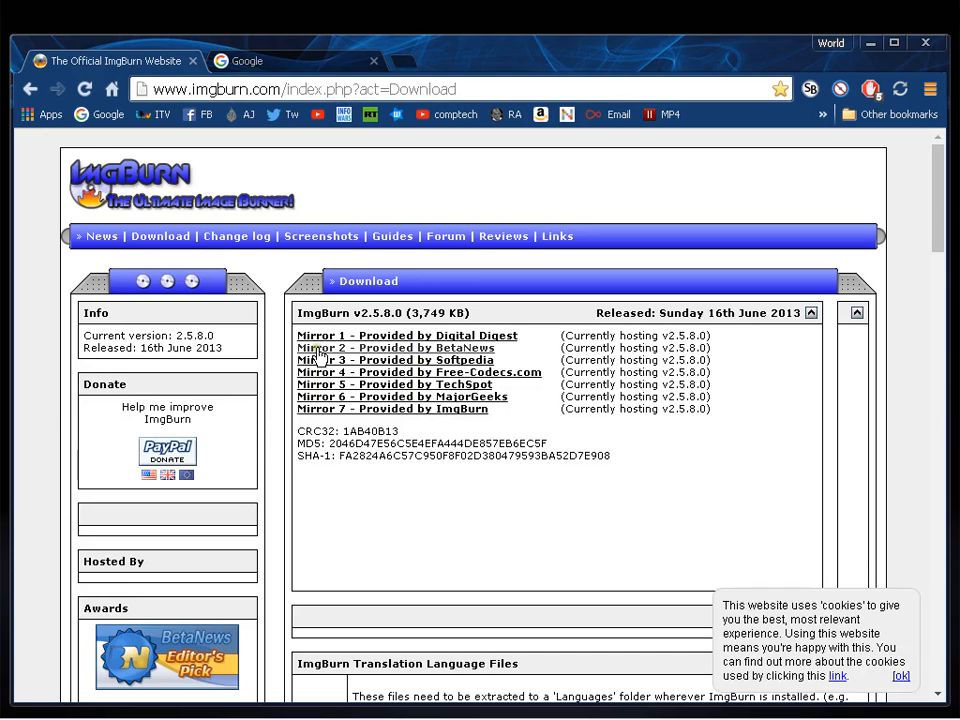
left_click(495, 338)
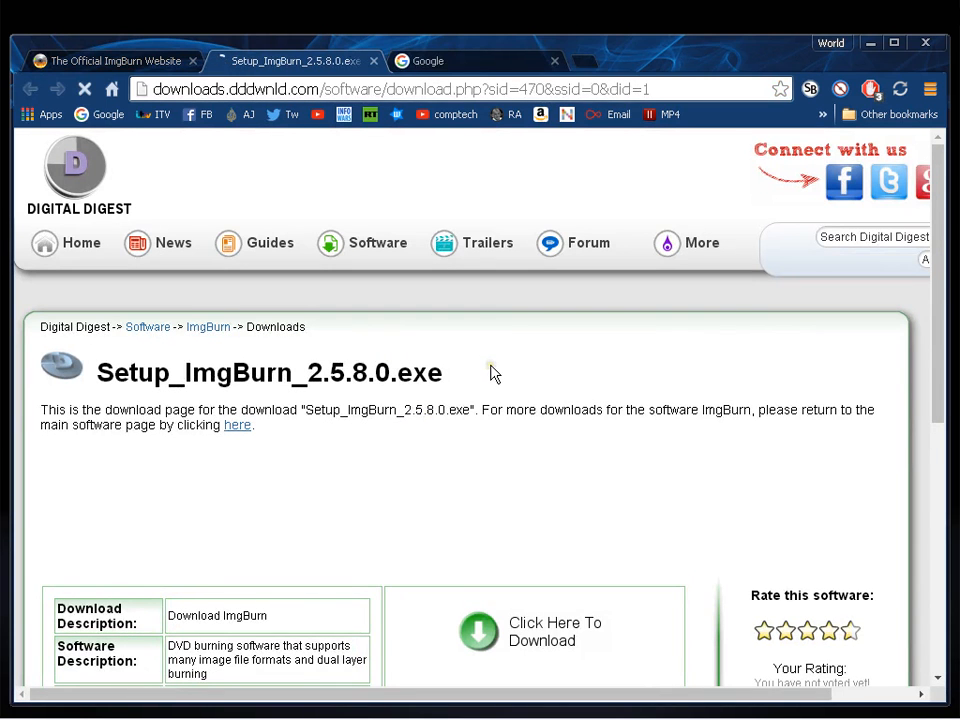
scroll(495, 371, "down", 3)
scroll(495, 371, "up", 3)
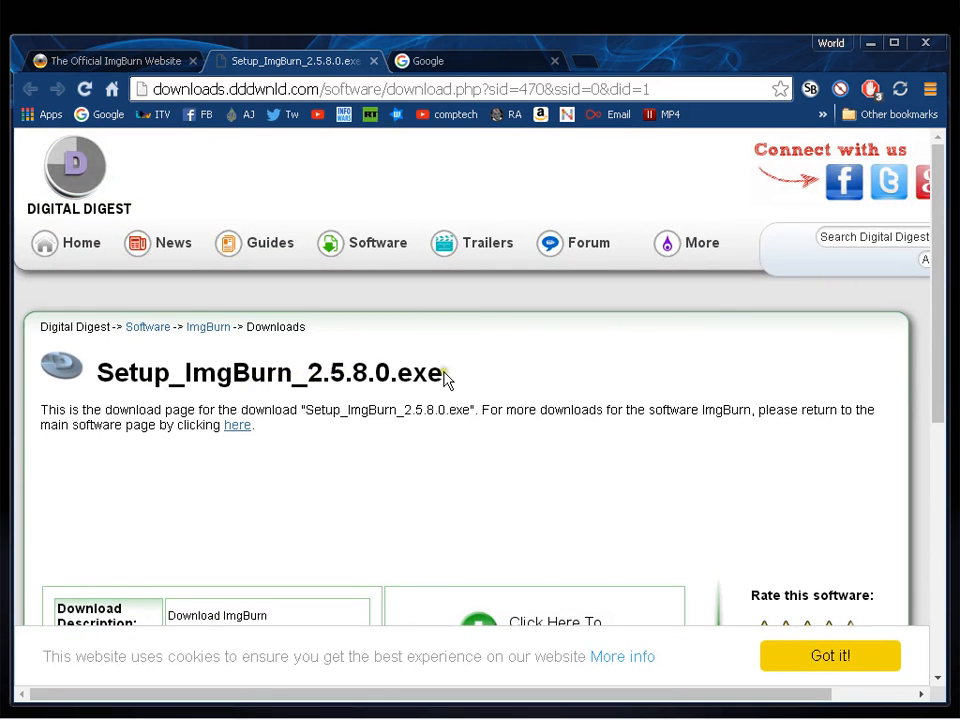
scroll(498, 400, "down", 2)
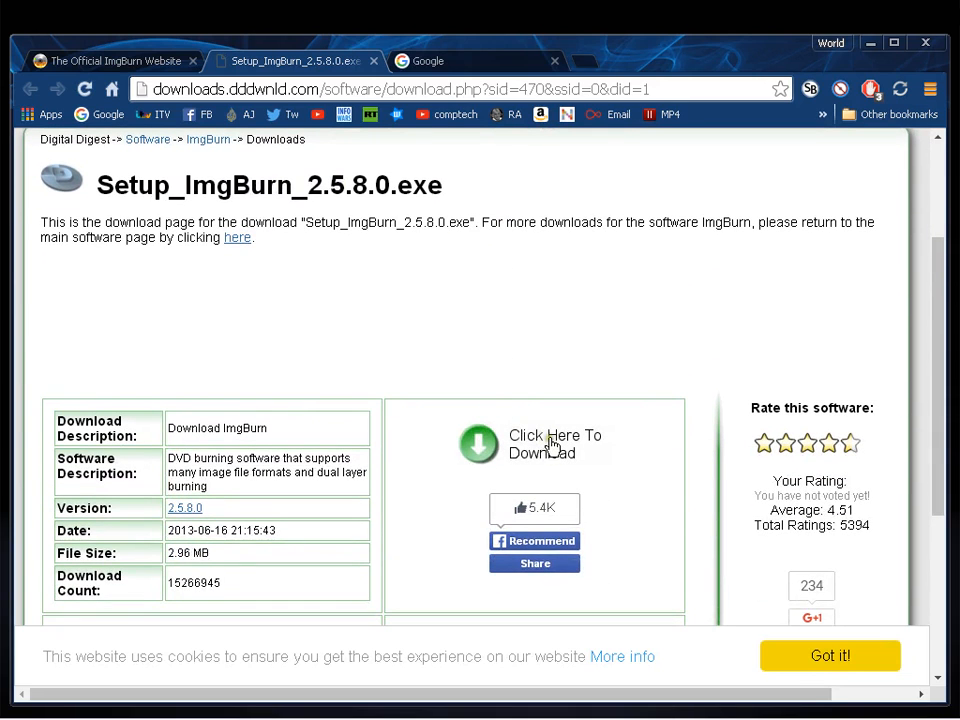
- Start the Setup_ImgBurn_2.5.8.0 download, cancel saving it, and minimize the browser
left_click(479, 446)
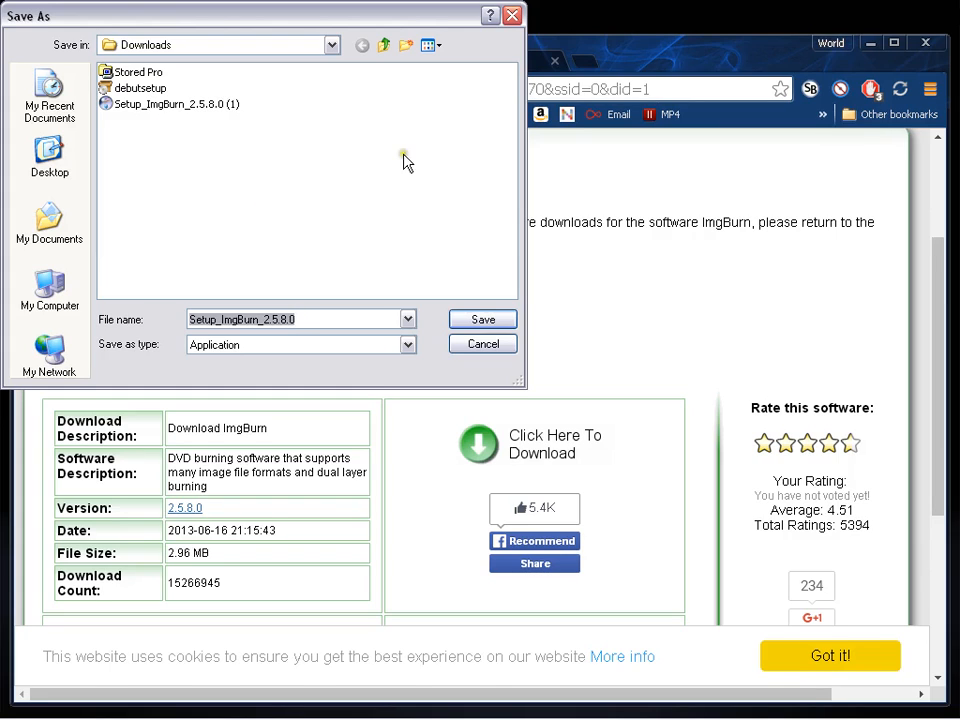
left_click(511, 16)
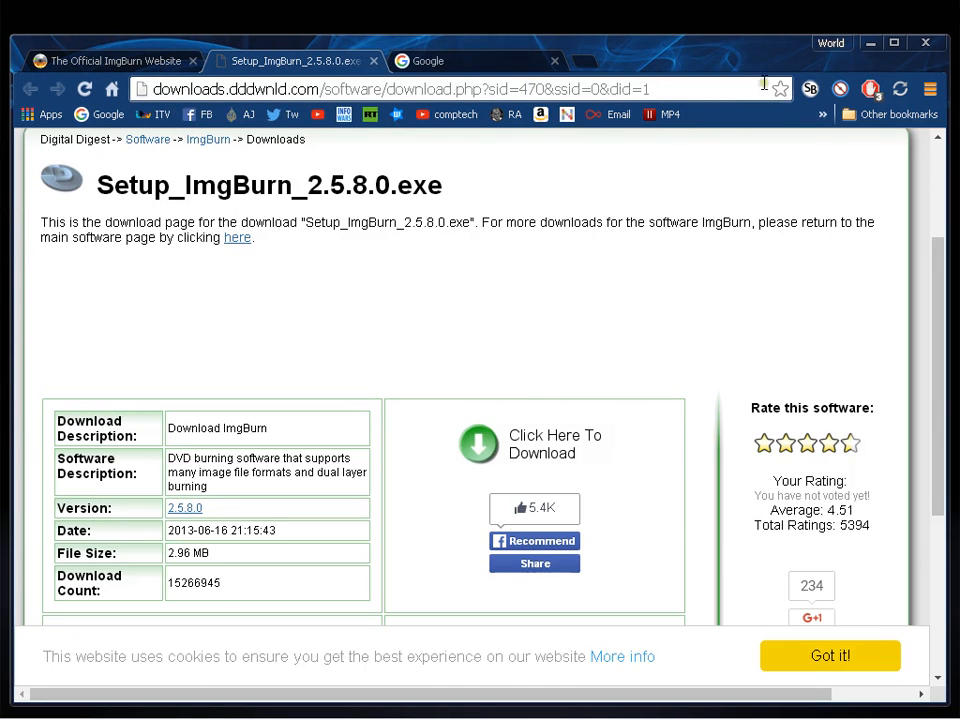
left_click(872, 44)
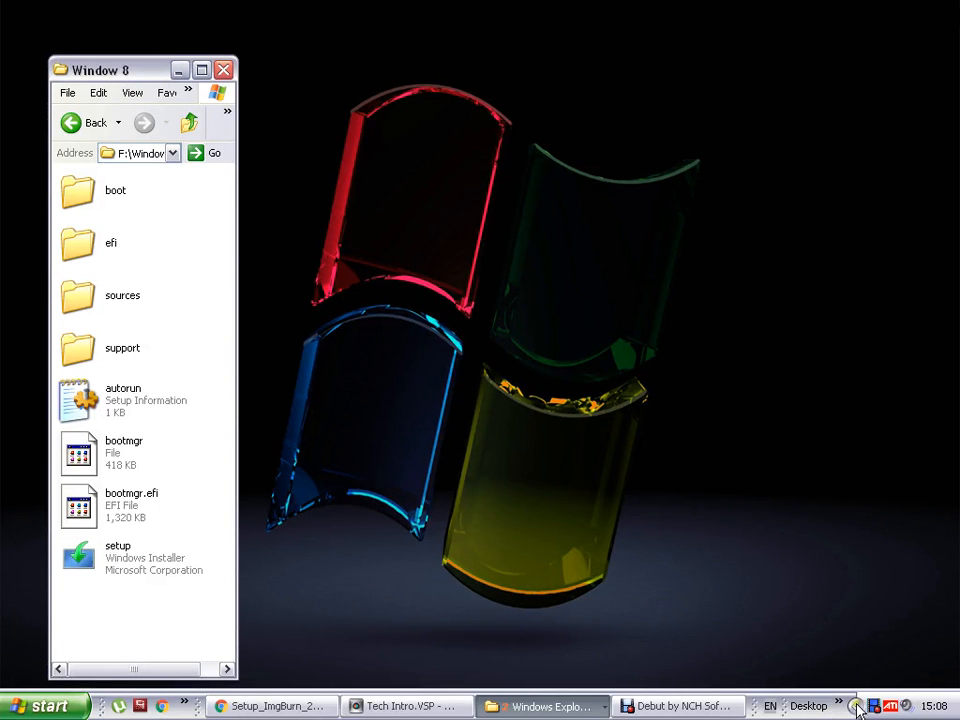
- Switch to ImgBurn and choose to write files/folders to disc
left_click(840, 706)
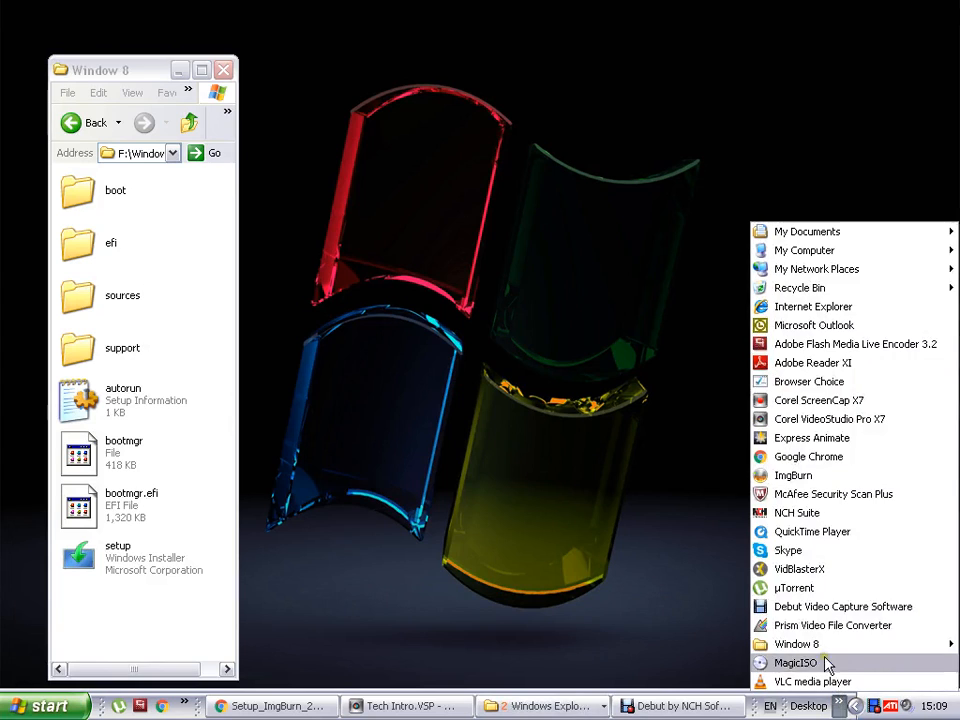
left_click(812, 477)
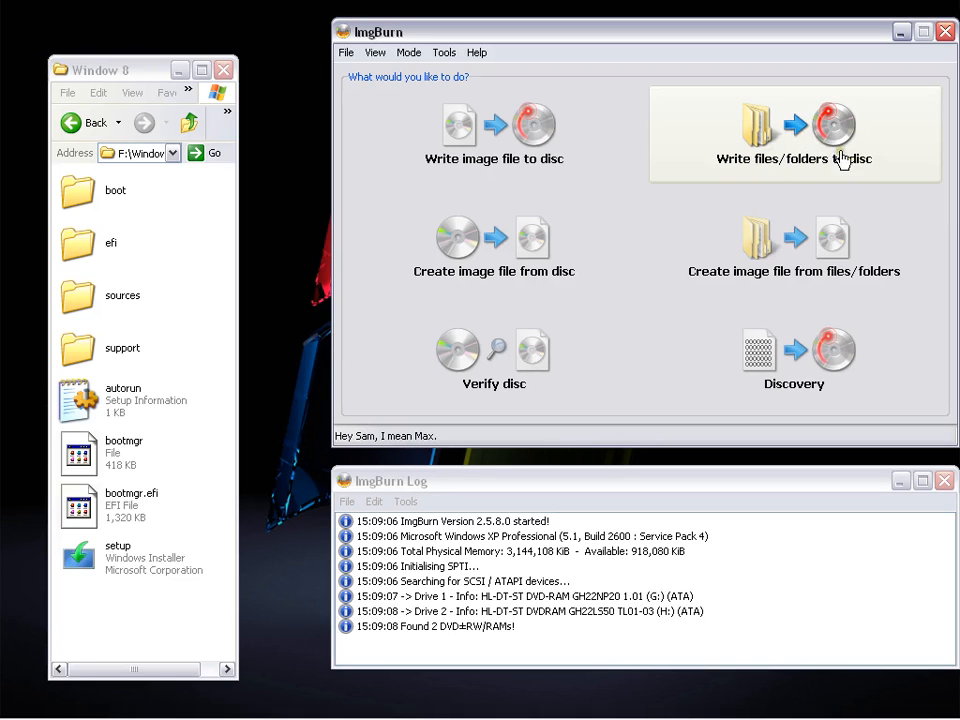
left_click(812, 125)
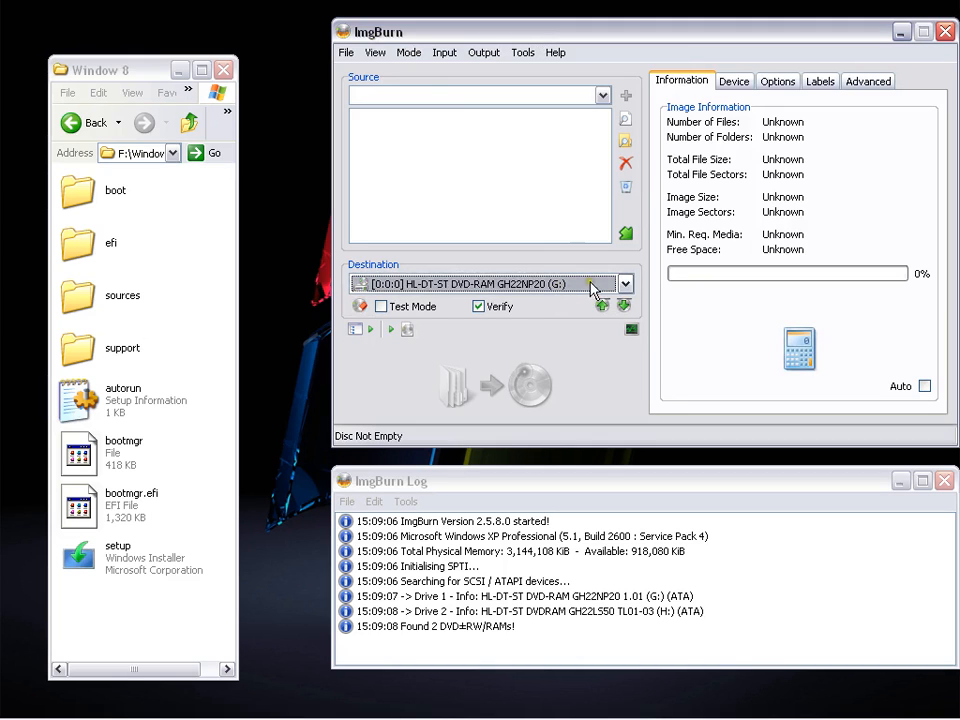
- Try the GH22LS50 (H:) drive as the destination, and return to the GH22NP20 (G:) drive
left_click(625, 284)
left_click(625, 286)
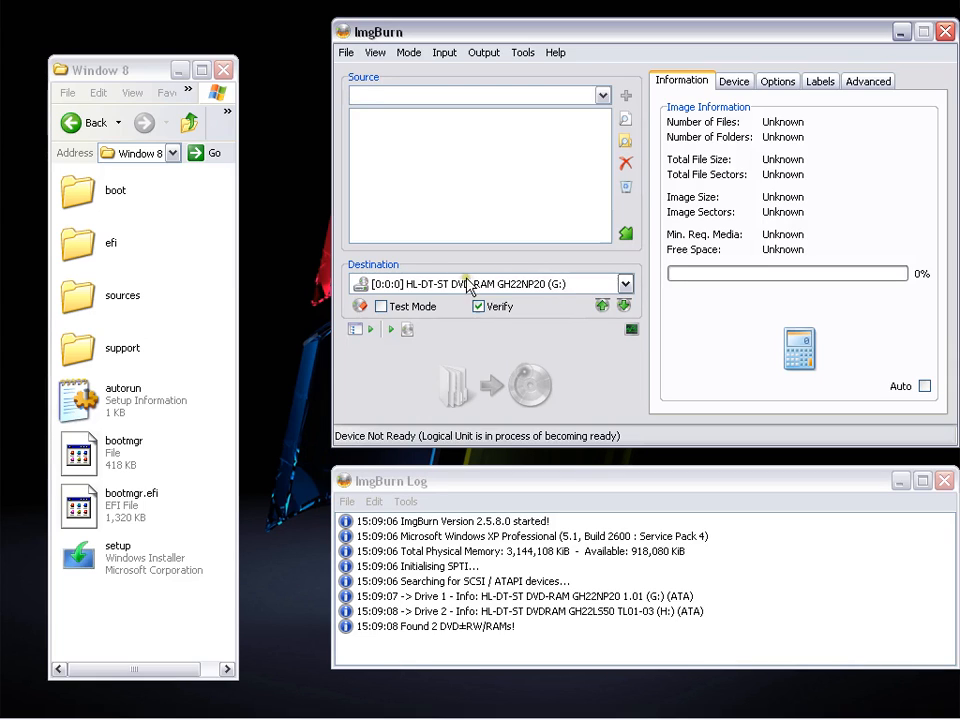
left_click(625, 285)
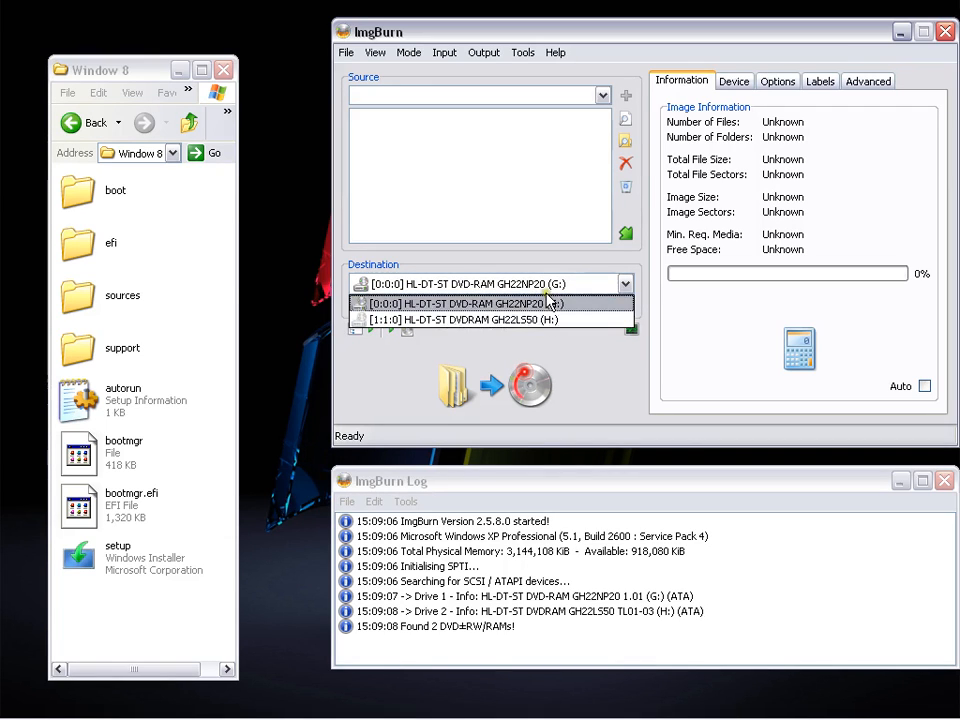
left_click(515, 320)
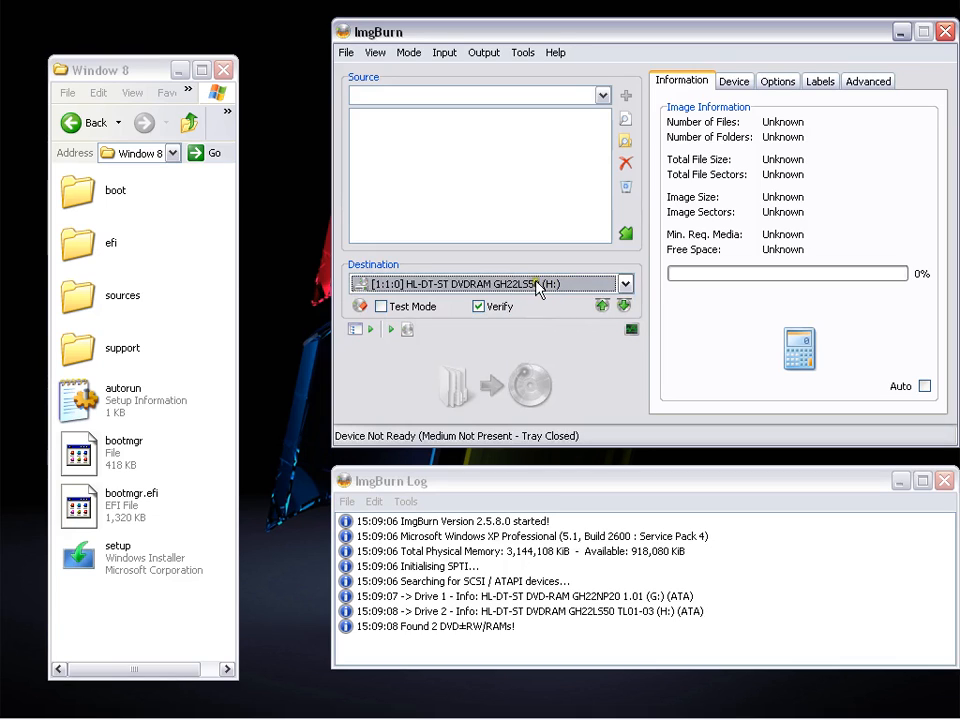
left_click(625, 284)
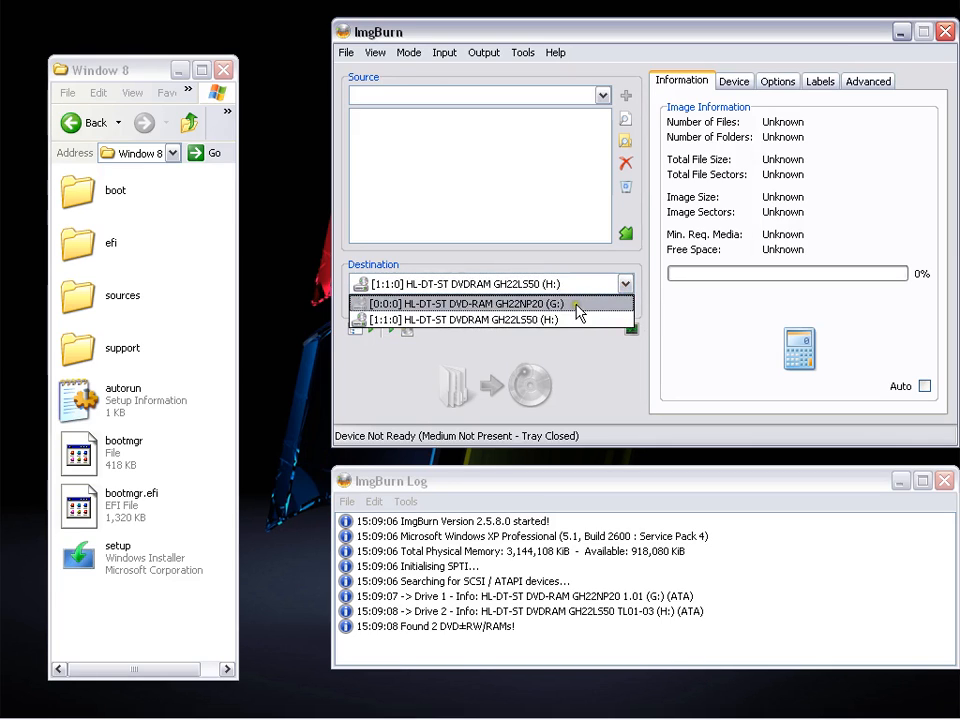
left_click(578, 304)
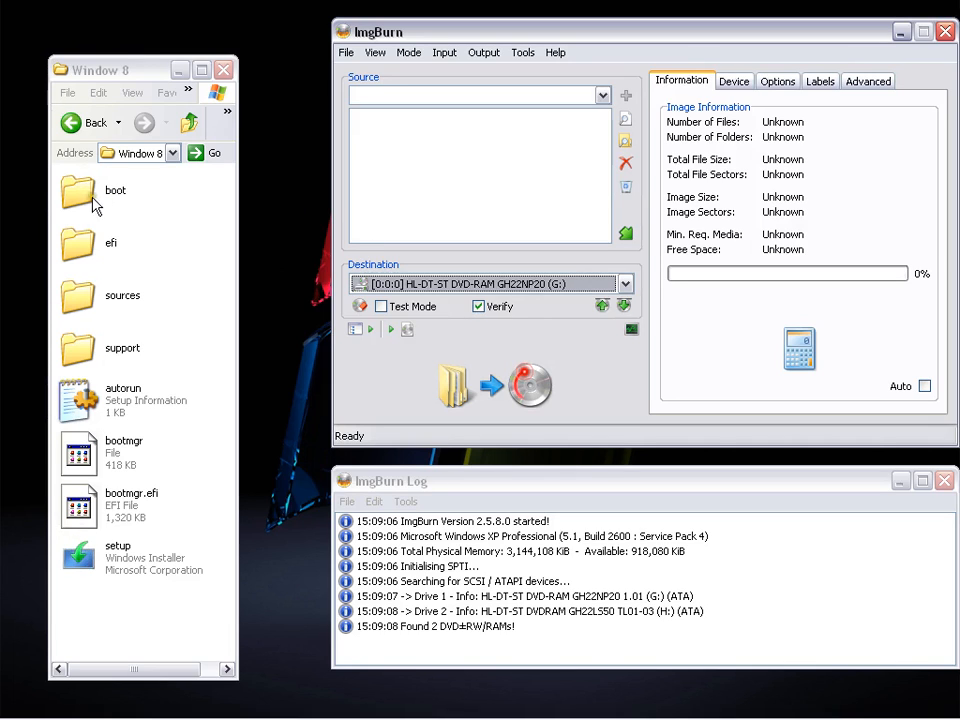
- Add all files and folders from the Window 8 folder, boot through setup, to the disc's source list
left_click(100, 190)
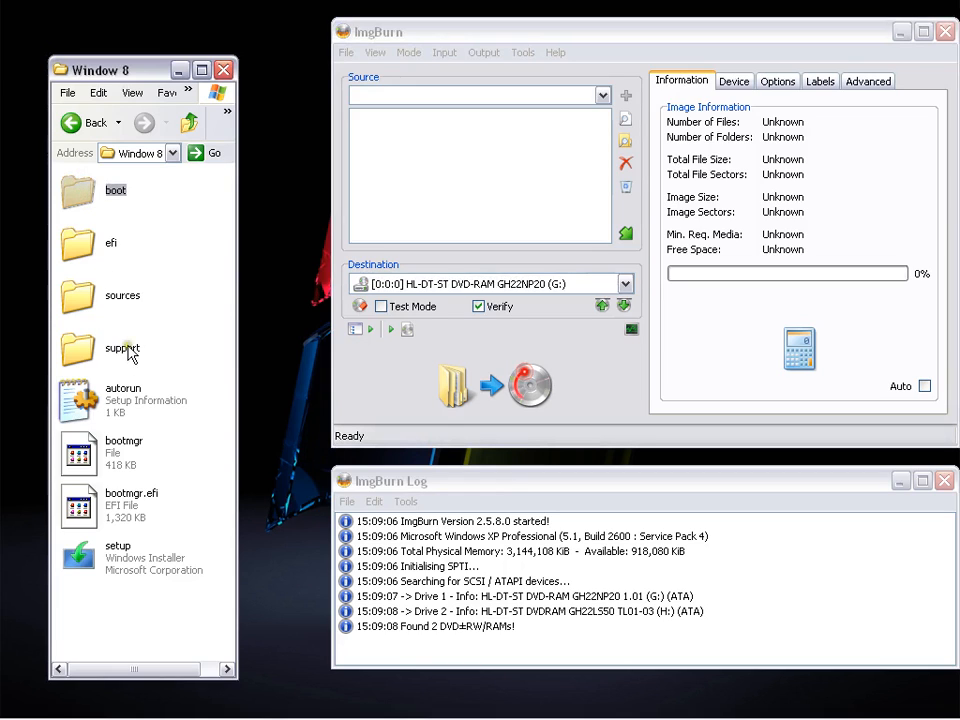
left_click(86, 563, "shift")
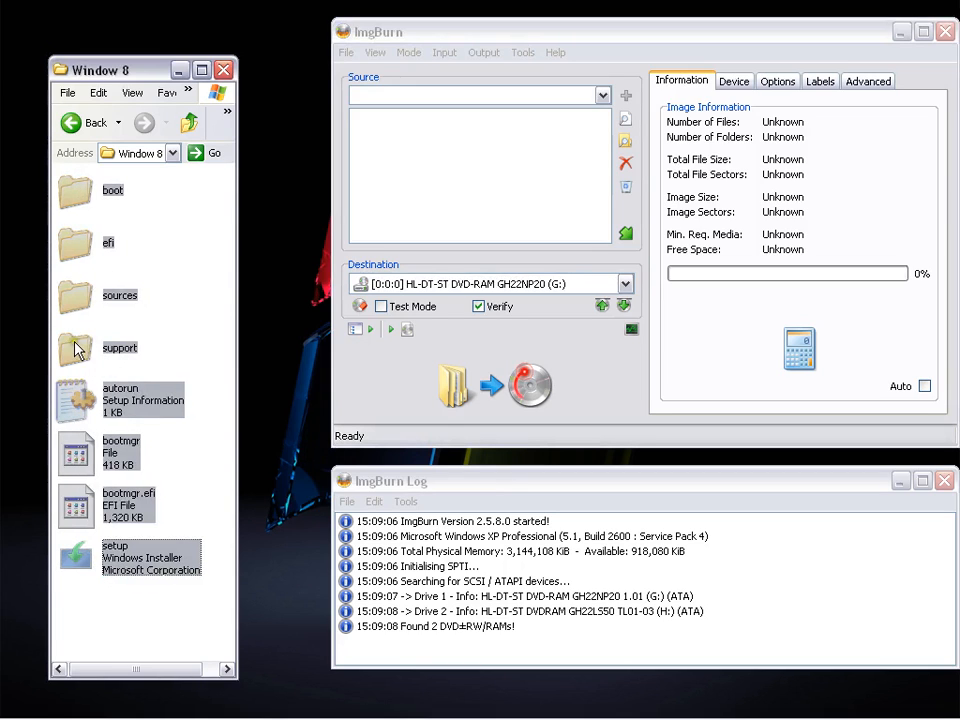
left_click_drag(72, 355, 432, 176)
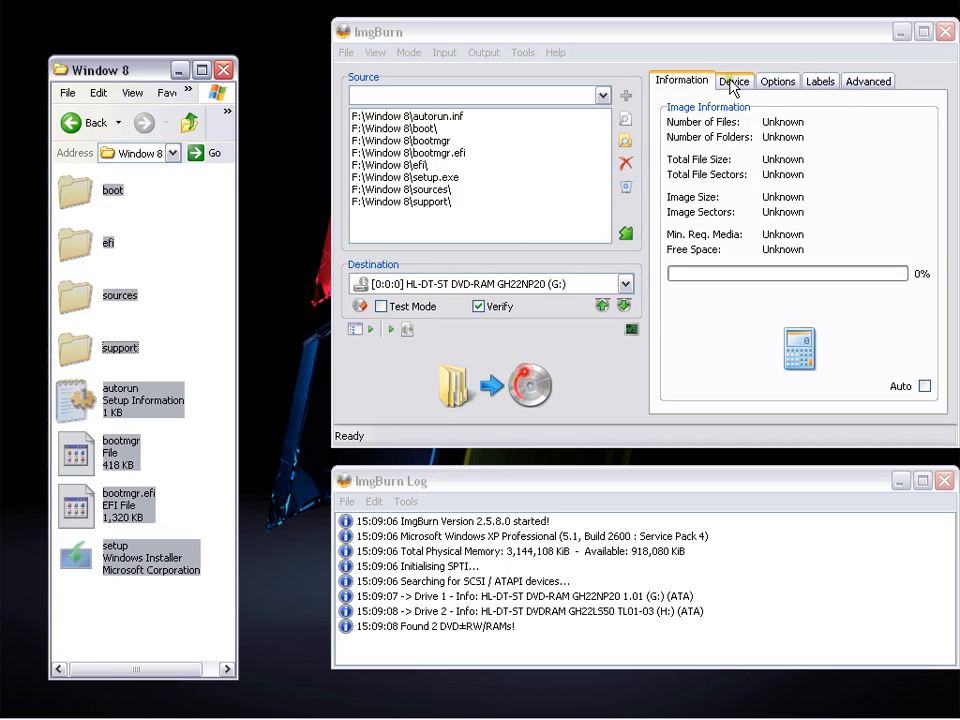
- Enable Make Image Bootable in the advanced bootable disc options
left_click(869, 82)
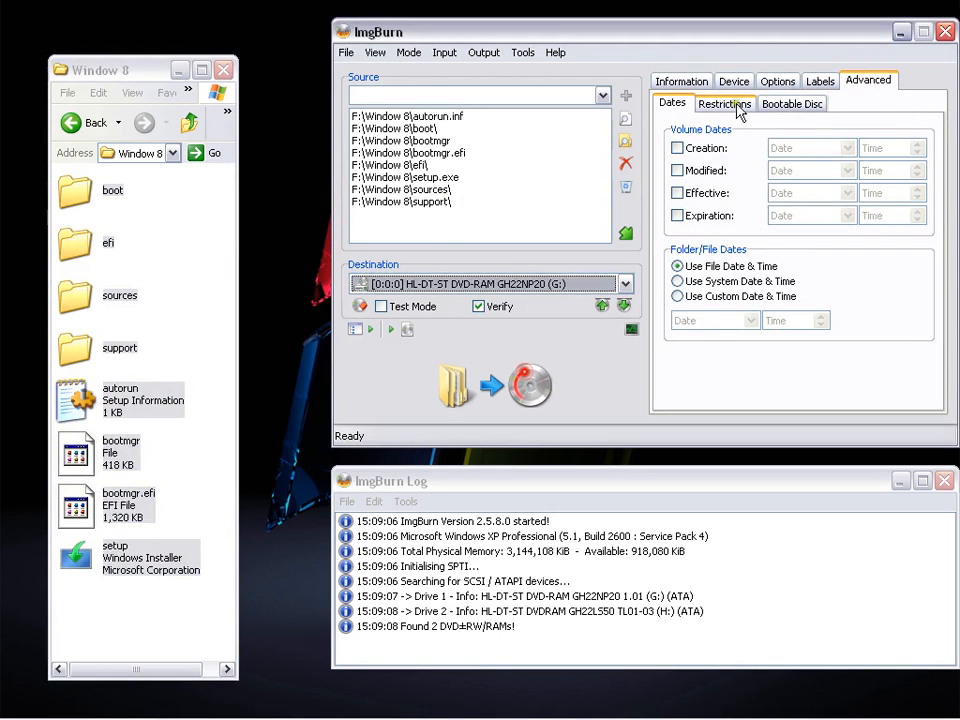
left_click(801, 111)
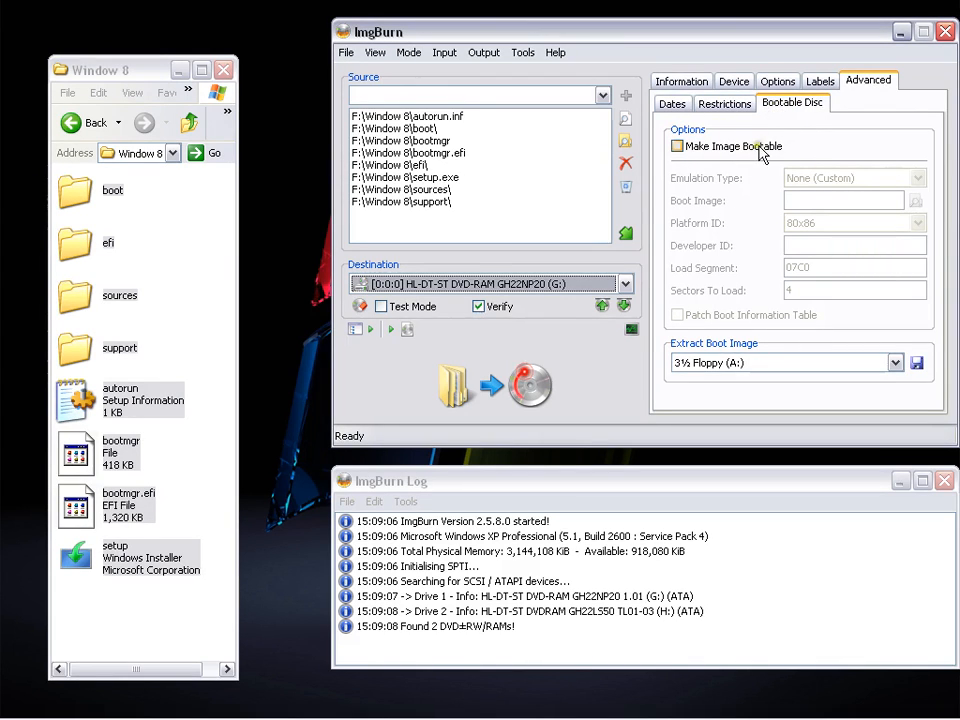
left_click(686, 148)
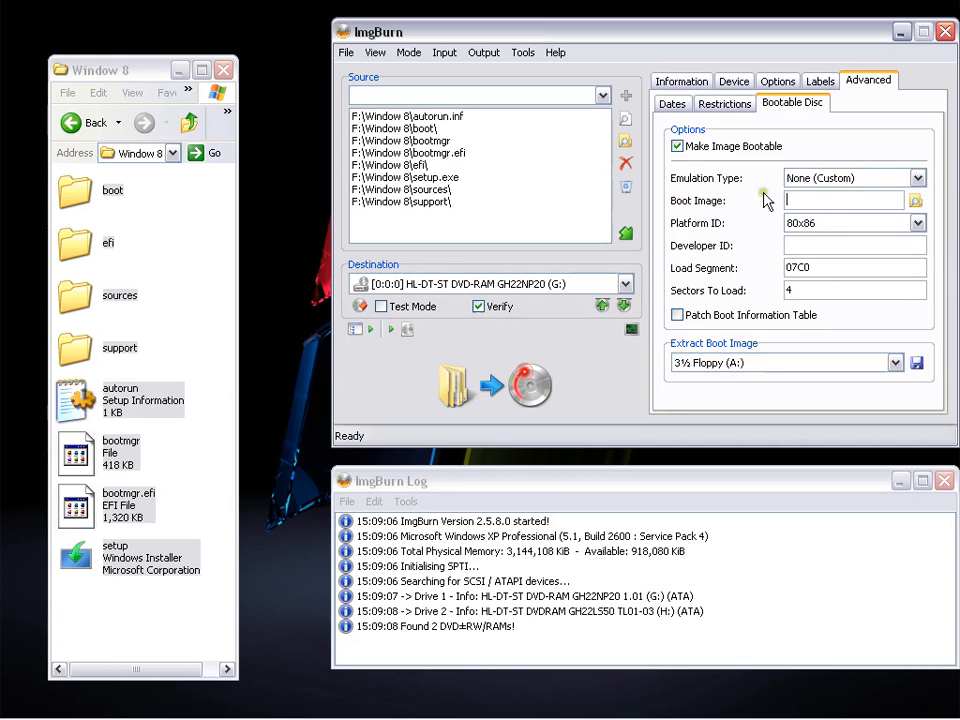
- Set the boot image to the etfsboot file from the Window 8 boot folder and check its path
left_click(916, 204)
left_click_drag(574, 131, 666, 129)
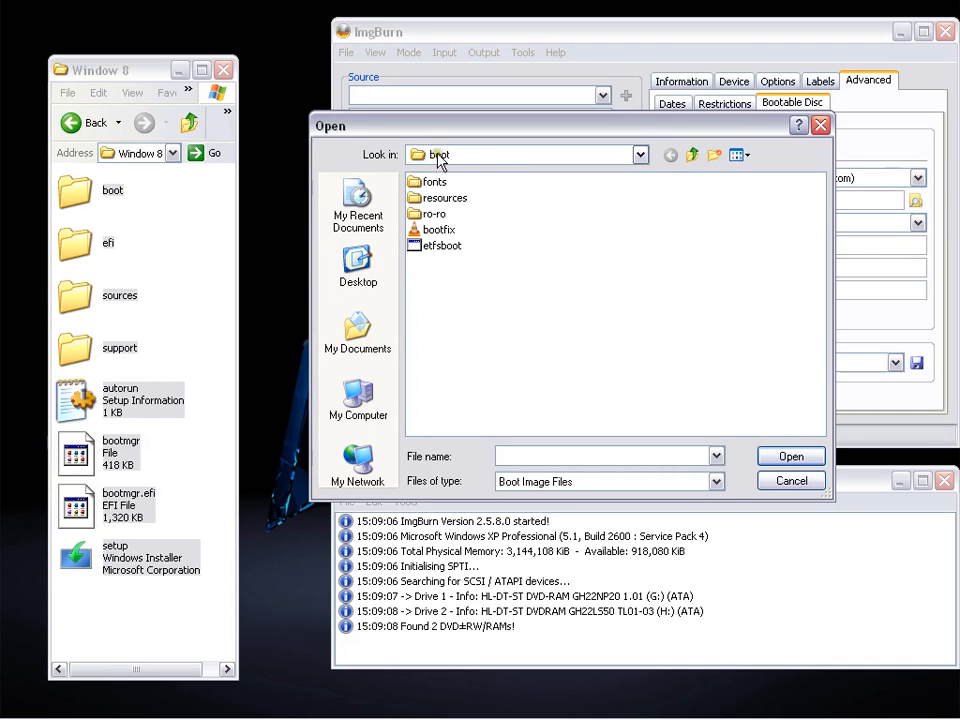
left_click(693, 156)
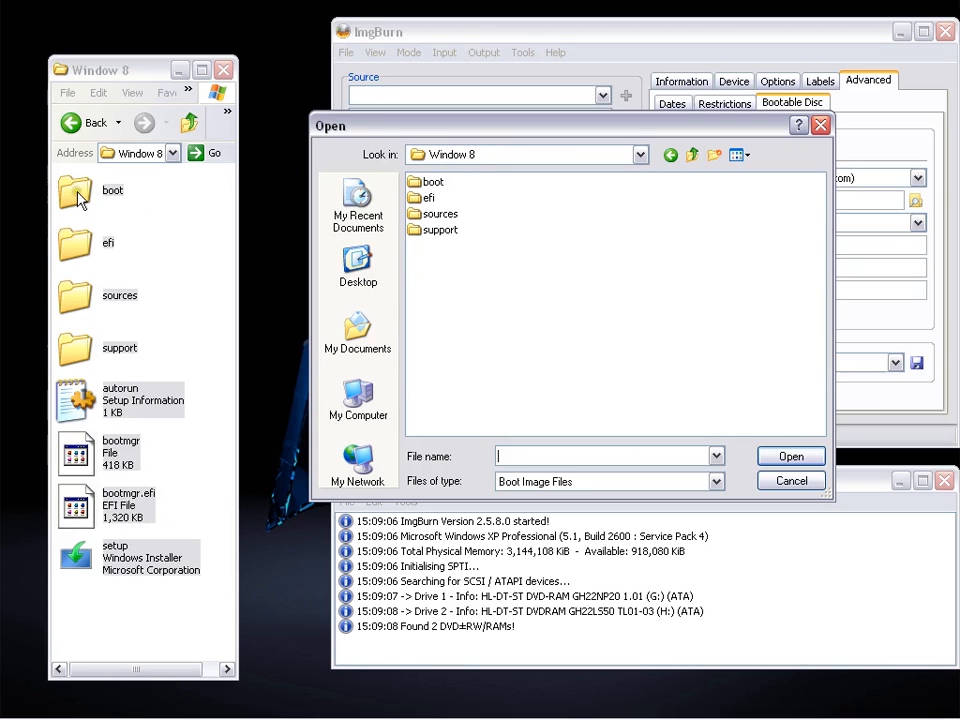
double_click(425, 185)
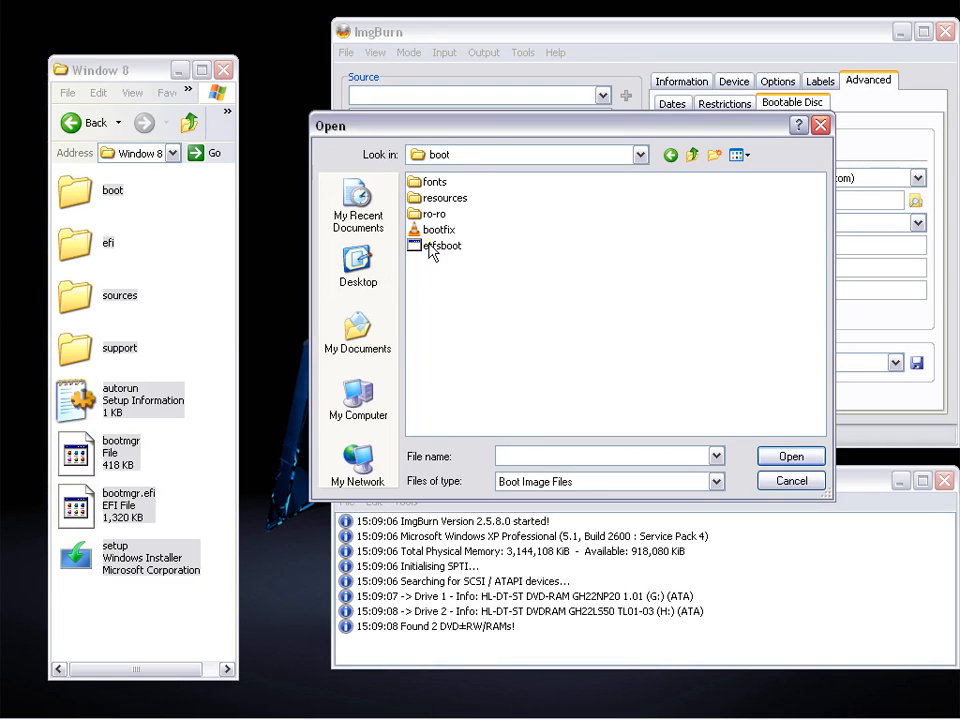
double_click(432, 250)
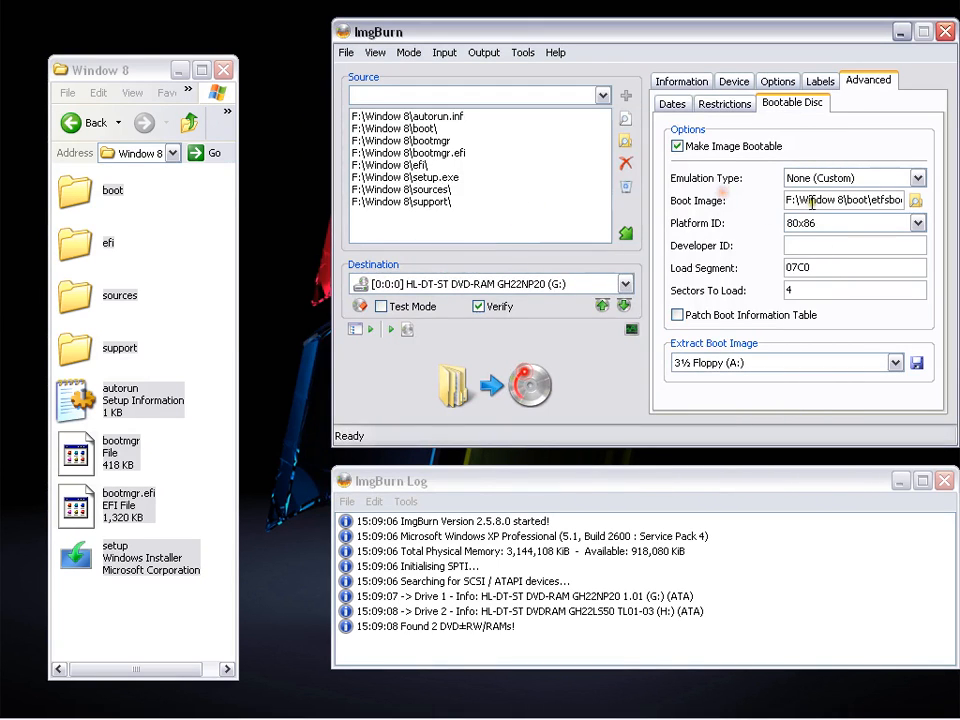
left_click_drag(820, 200, 917, 197)
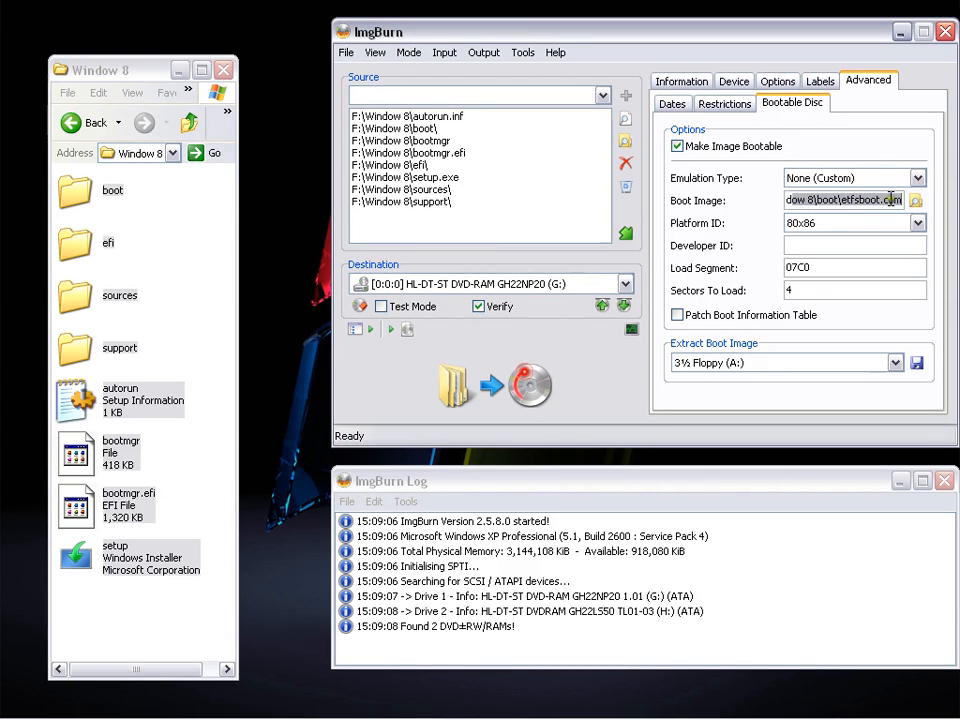
- Calculate the image information and accept the correction of Sectors To Load to 8
left_click(681, 82)
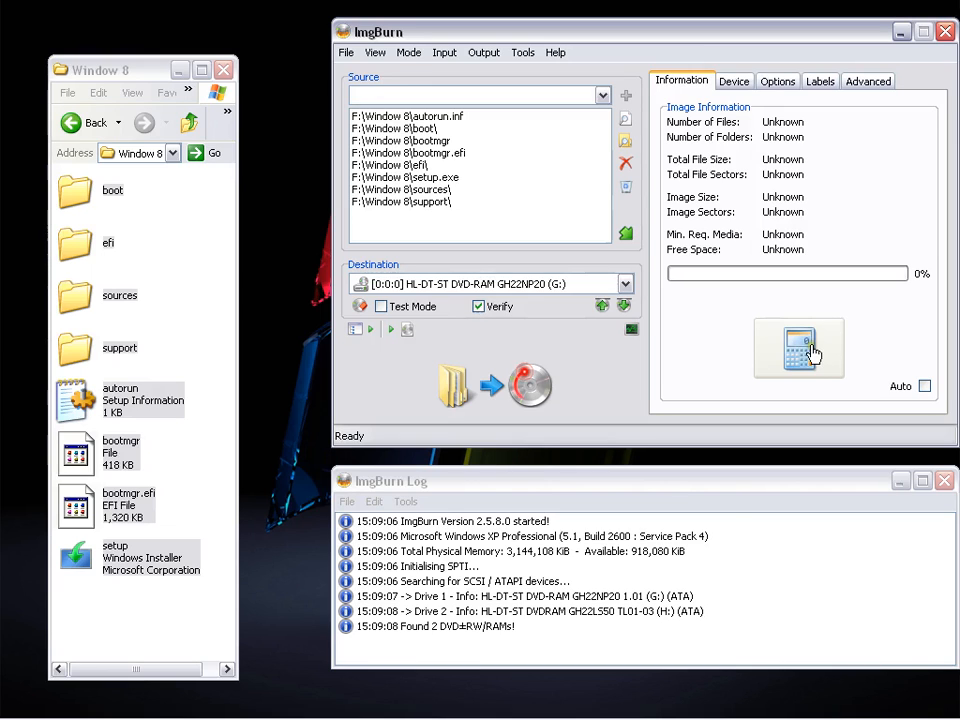
left_click(801, 351)
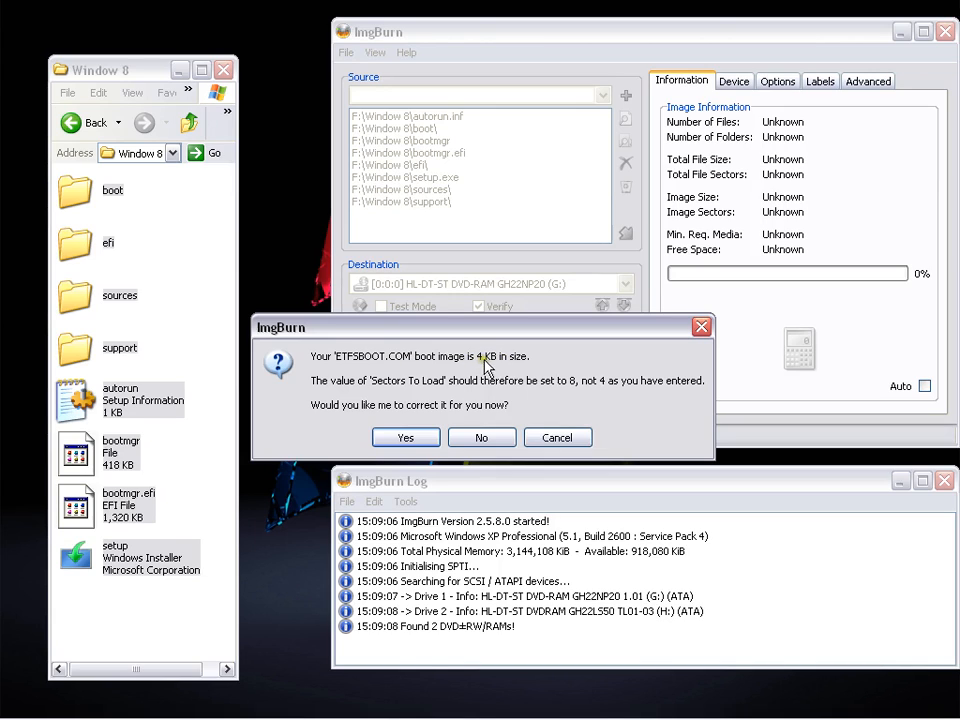
left_click(412, 439)
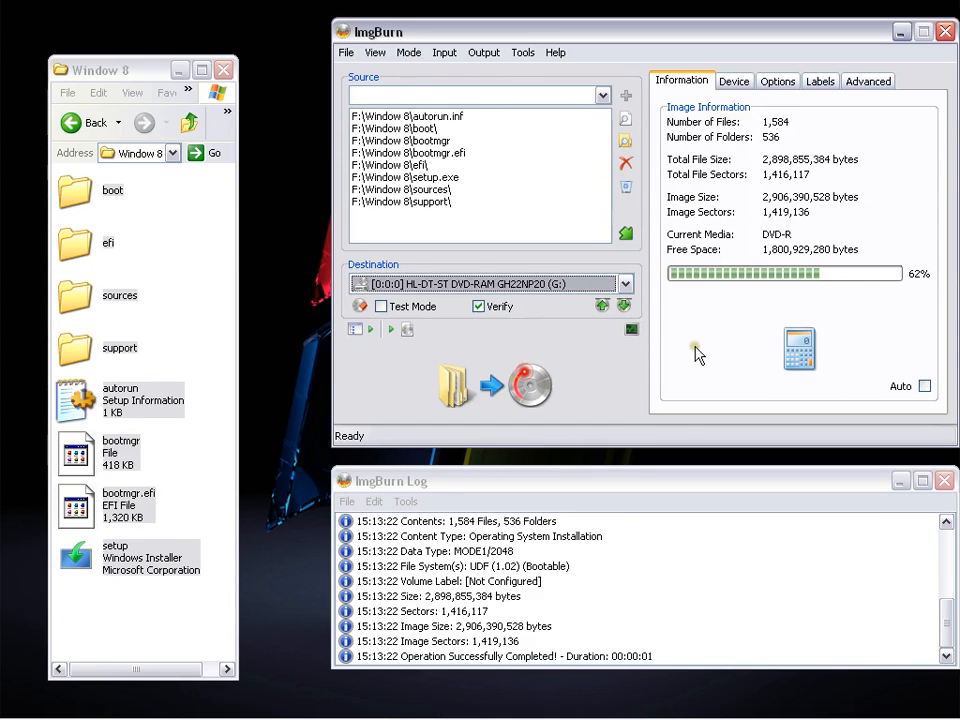
- Start writing the files to disc, review the suggested volume label, and cancel the operation
left_click(500, 385)
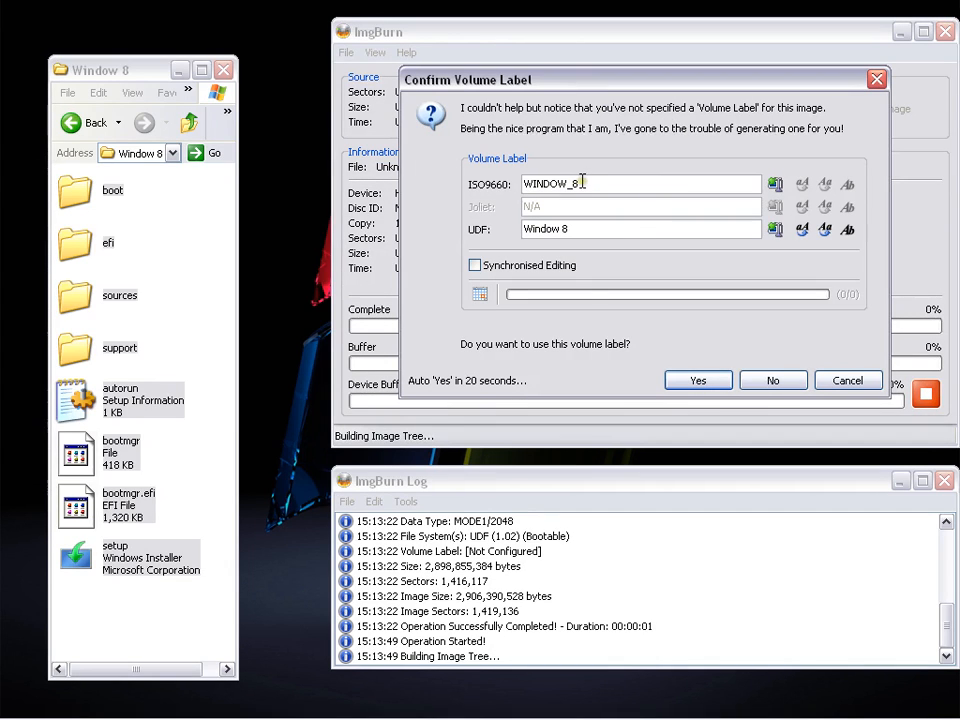
left_click_drag(582, 183, 521, 182)
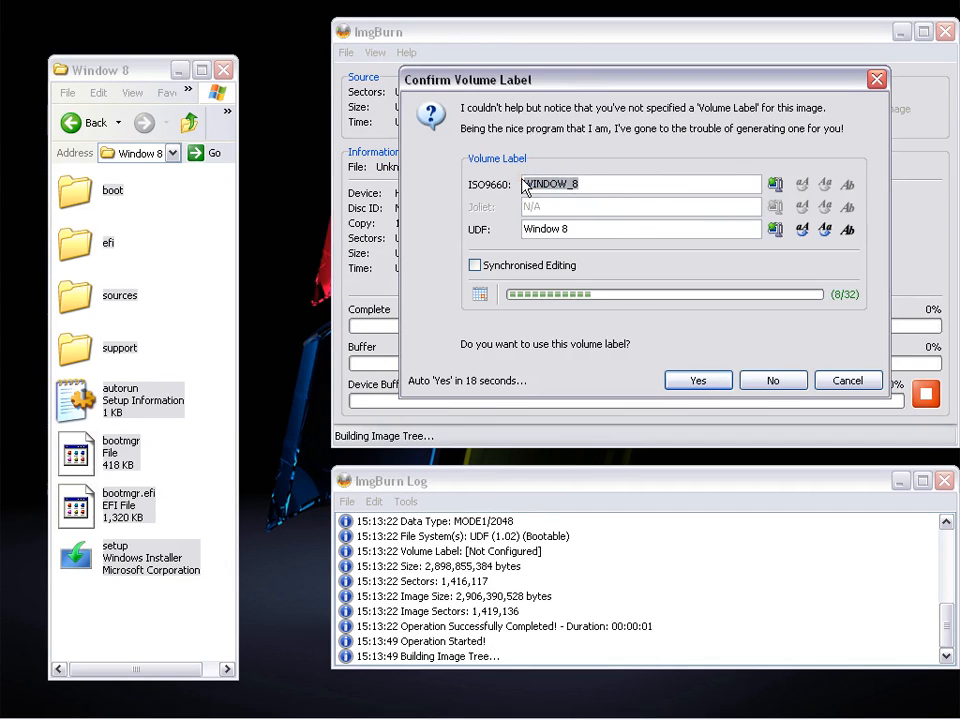
left_click(585, 184)
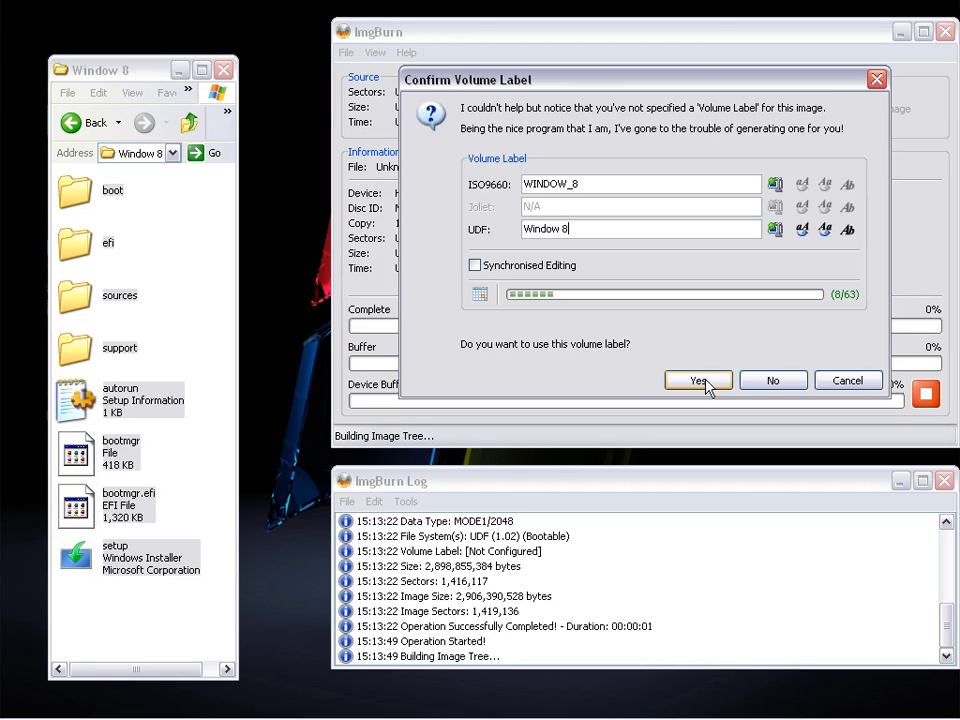
left_click(842, 383)
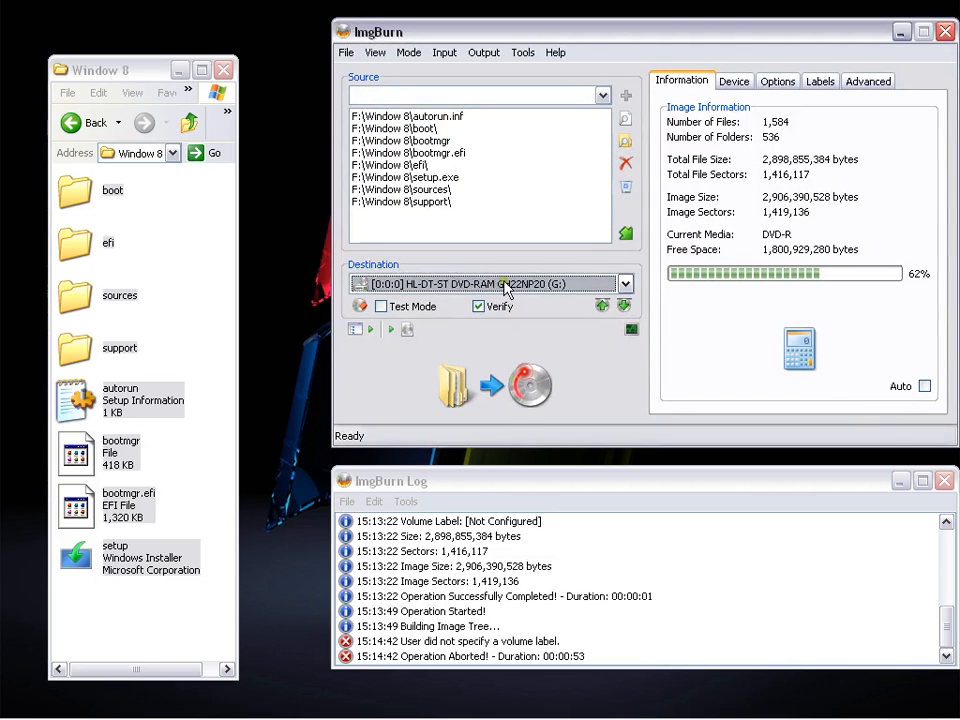
- Minimize the ImgBurn window to return to the Window 8 folder
left_click(709, 315)
left_click(900, 33)
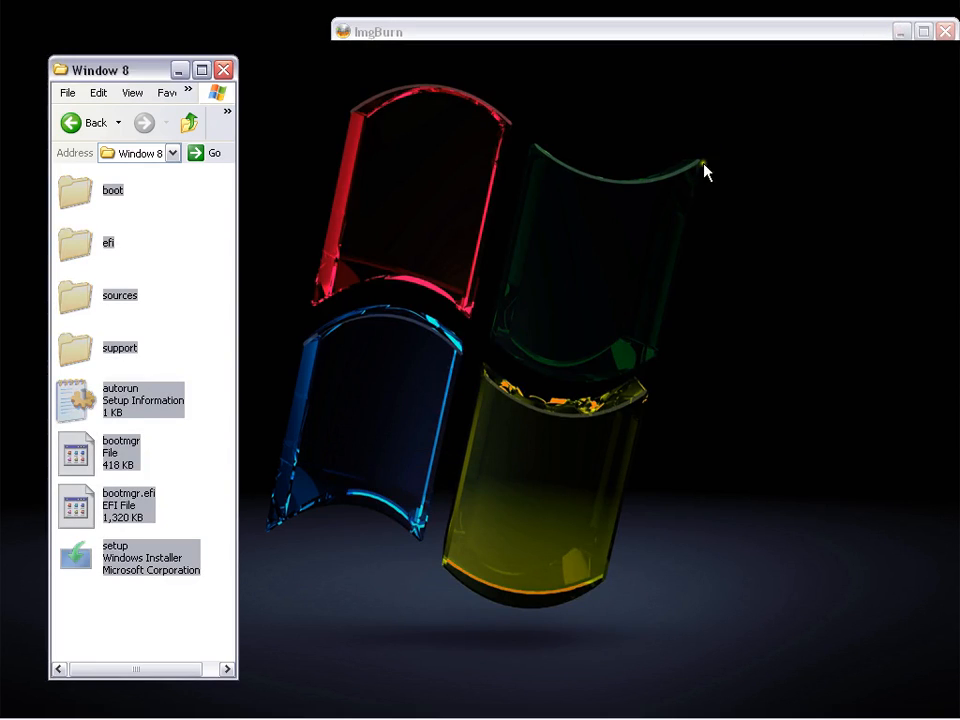